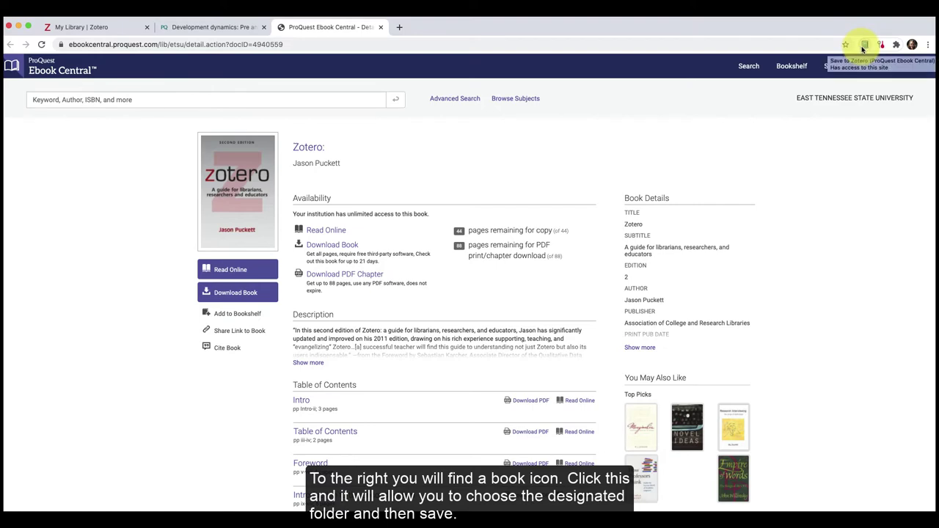
Save the Zotero ebook to the library and the Brexit article to HowToGuideCitations, tagging the article "to review"
{"action": "left_click", "coordinate": [865, 46]}
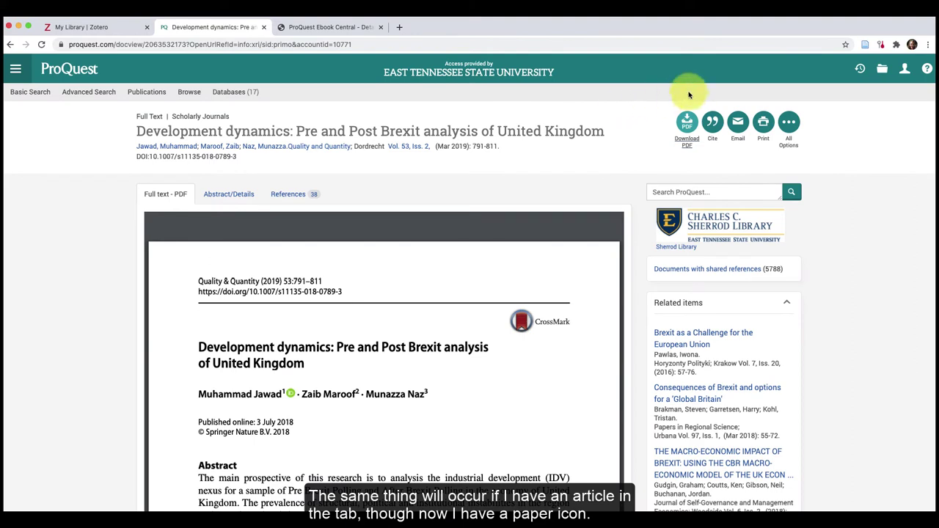
{"action": "left_click", "coordinate": [865, 44]}
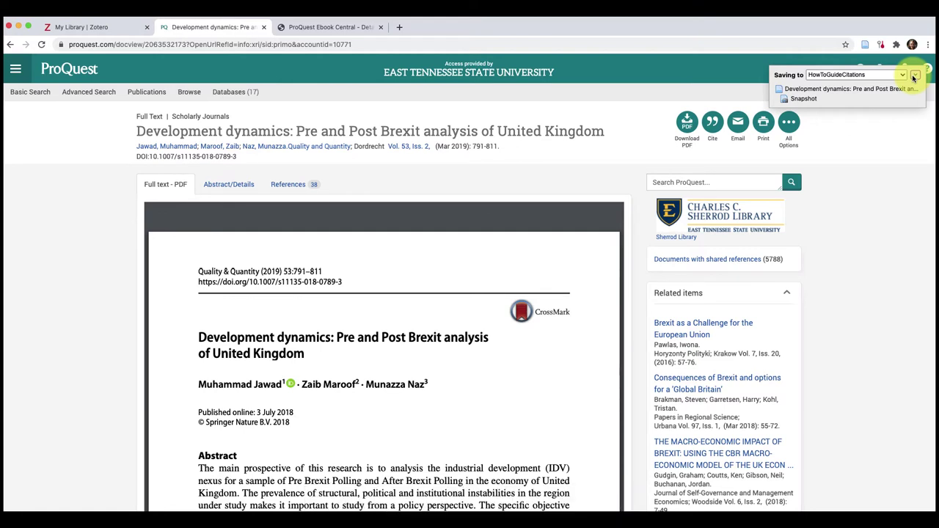
{"action": "left_click", "coordinate": [915, 75]}
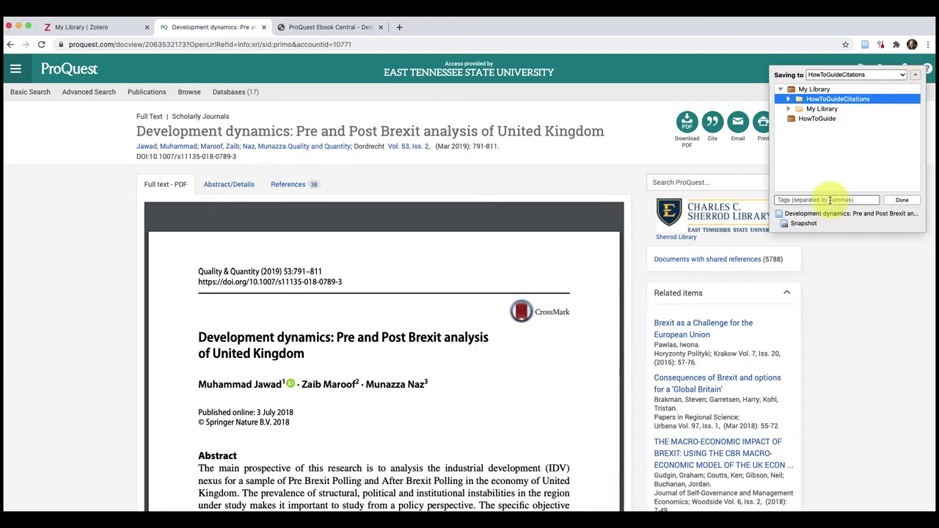
{"action": "left_click", "coordinate": [829, 199]}
{"action": "type", "text": "to review"}
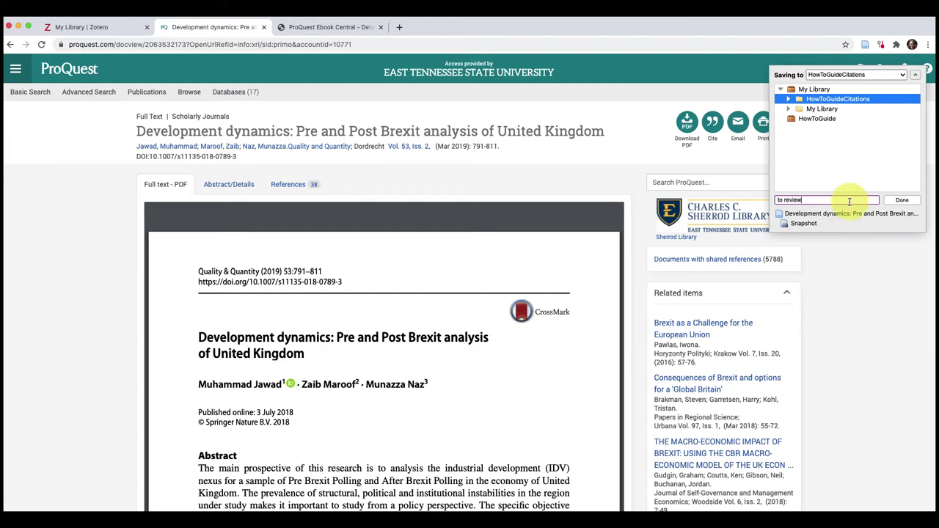
{"action": "left_click", "coordinate": [901, 199]}
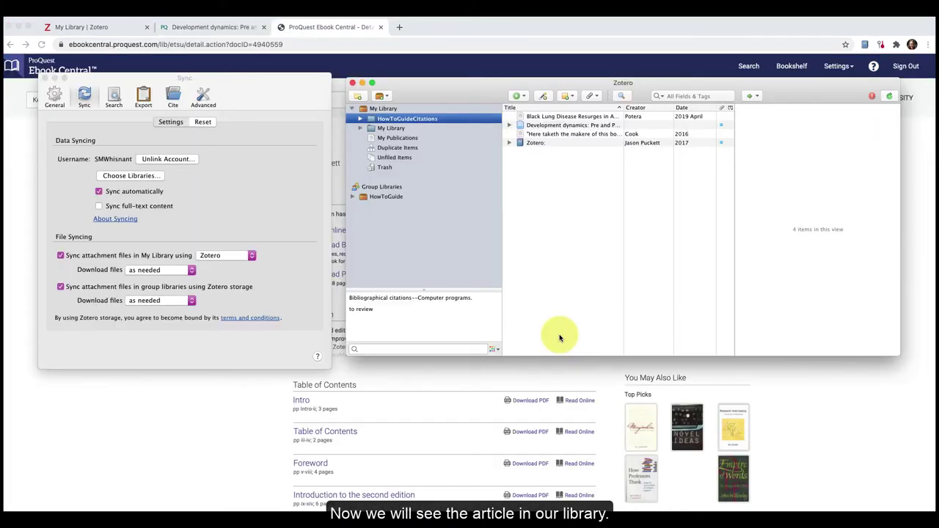
Review the citation metadata of each source in the HowToGuideCitations collection, ending on the Development dynamics article
{"action": "left_click", "coordinate": [565, 116]}
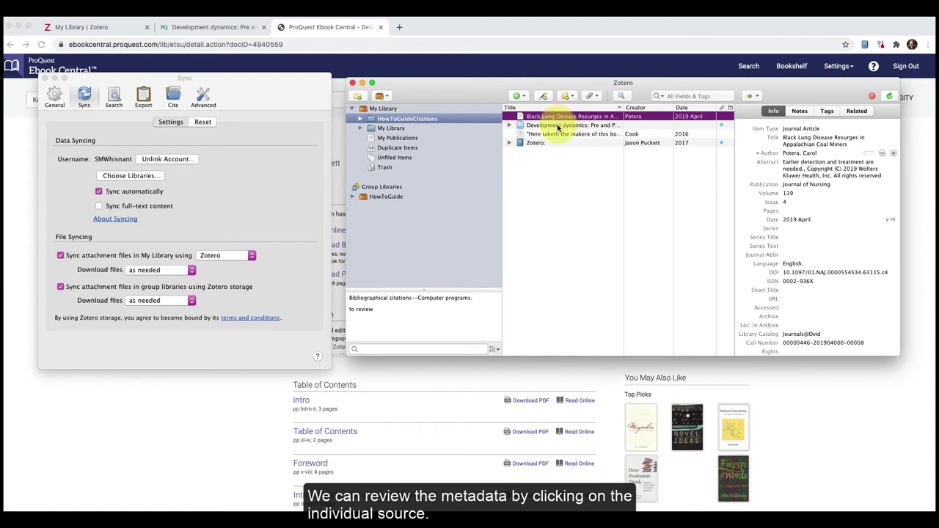
{"action": "left_click", "coordinate": [560, 125]}
{"action": "left_click", "coordinate": [560, 134]}
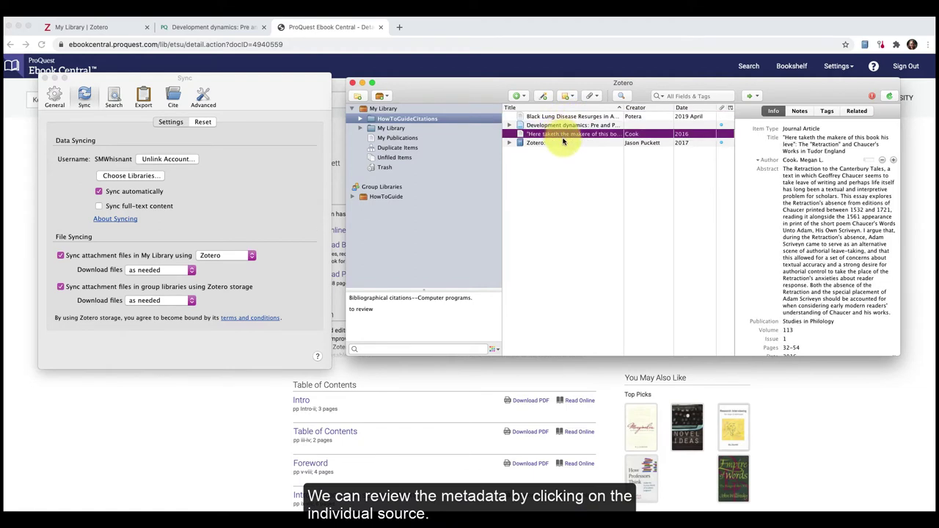
{"action": "left_click", "coordinate": [563, 144]}
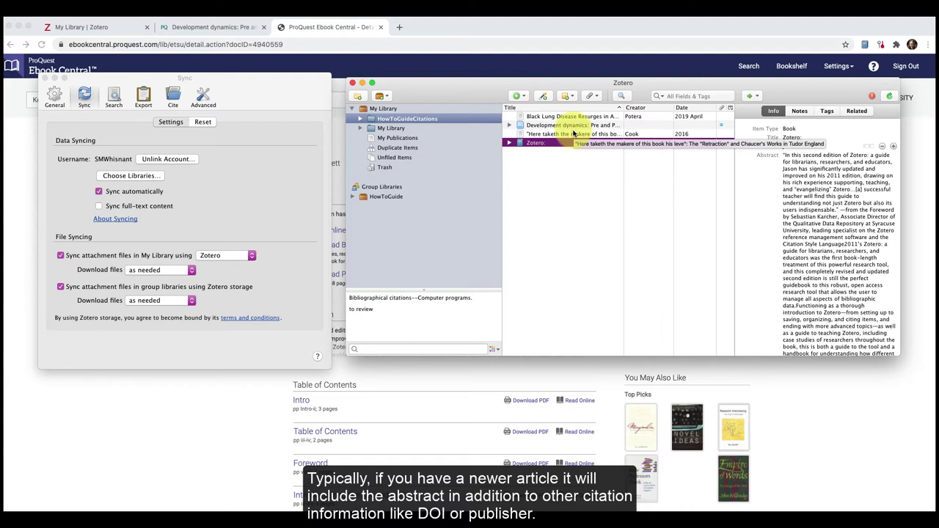
{"action": "left_click", "coordinate": [575, 134]}
{"action": "left_click", "coordinate": [573, 126]}
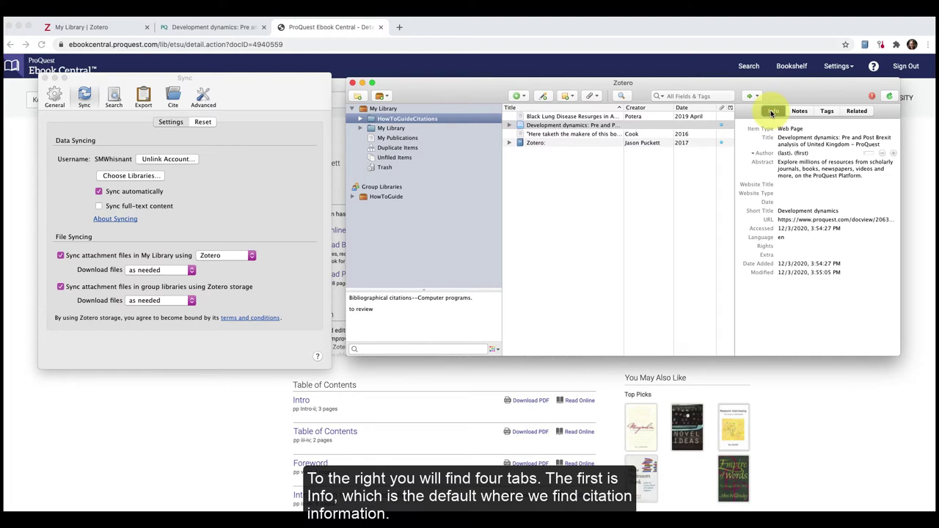
Examine the Development dynamics article's notes, tags and related items, and its online lookup options
{"action": "left_click", "coordinate": [799, 110]}
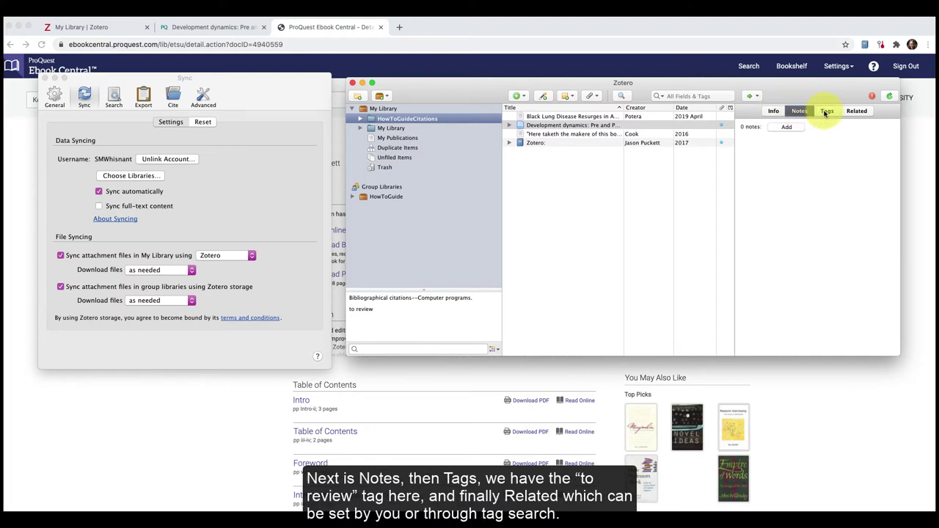
{"action": "left_click", "coordinate": [825, 112]}
{"action": "left_click", "coordinate": [779, 142]}
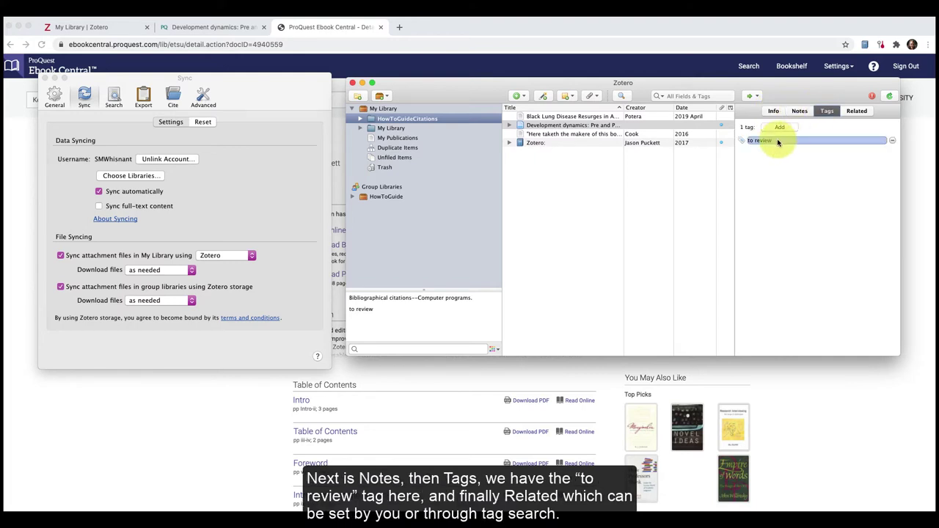
{"action": "left_click", "coordinate": [856, 114]}
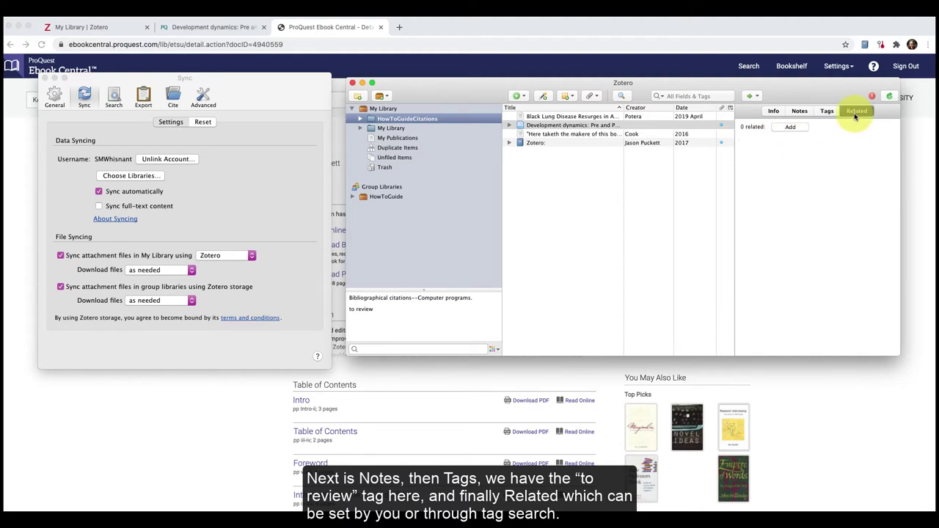
{"action": "left_click", "coordinate": [804, 131]}
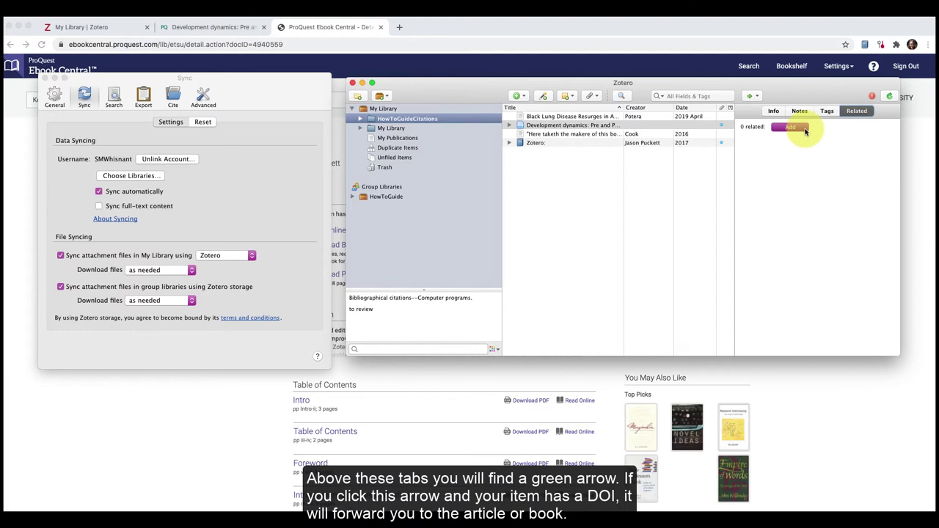
{"action": "key", "text": "Escape"}
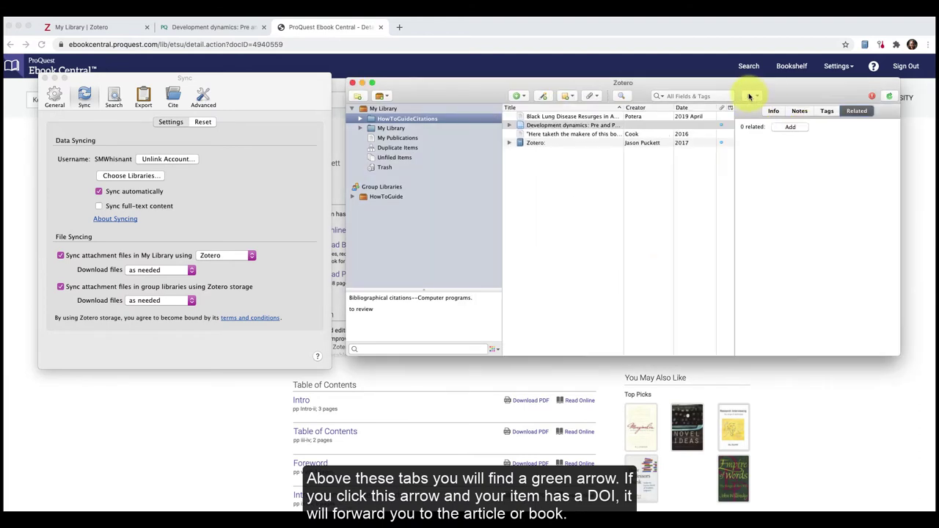
{"action": "left_click", "coordinate": [752, 98]}
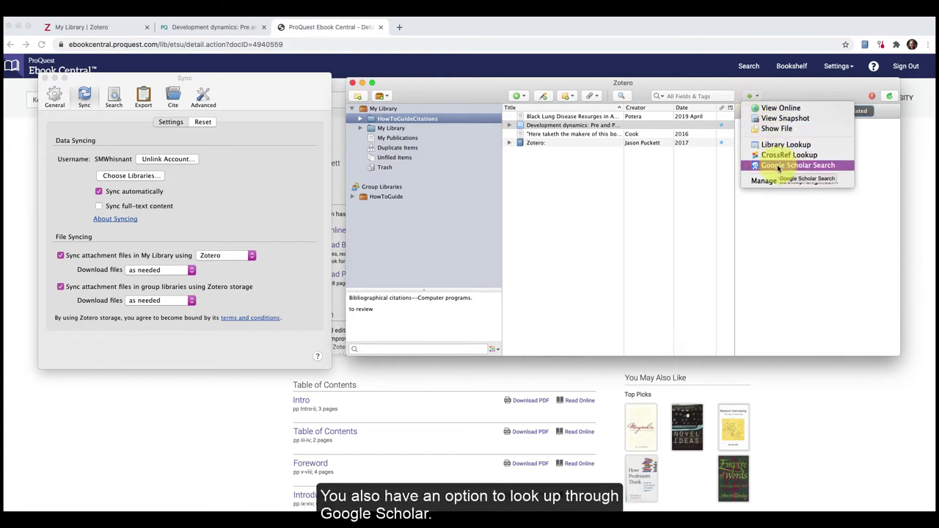
{"action": "left_click", "coordinate": [639, 97]}
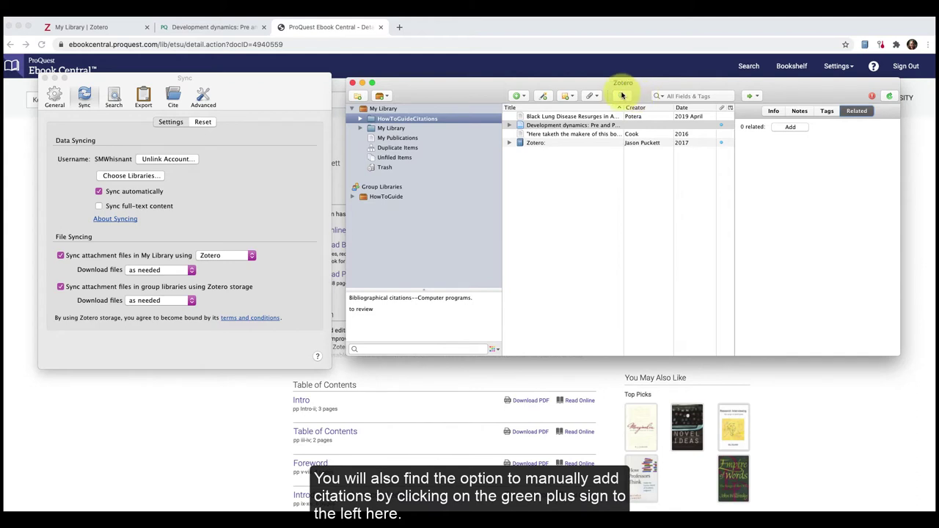
Create a blank Journal Article item manually in HowToGuideCitations and look through its citation fields
{"action": "left_click", "coordinate": [522, 98]}
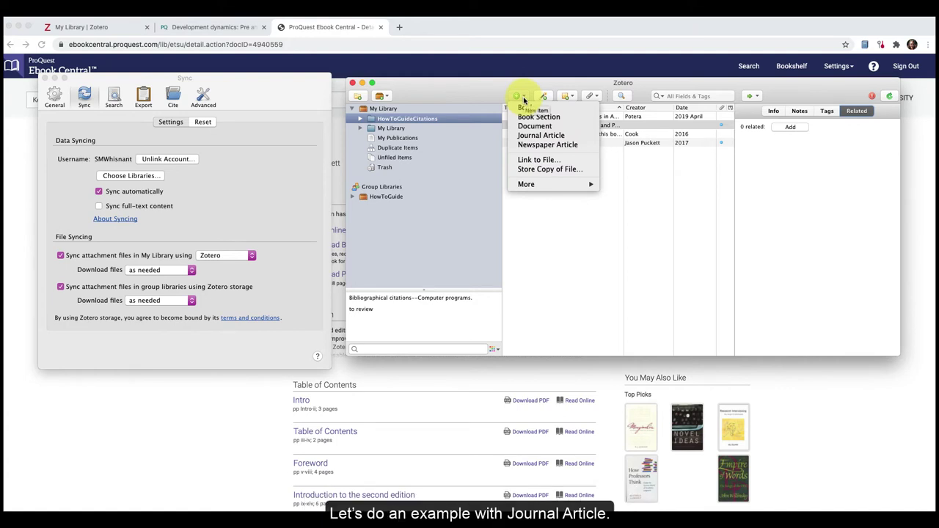
{"action": "left_click", "coordinate": [541, 135]}
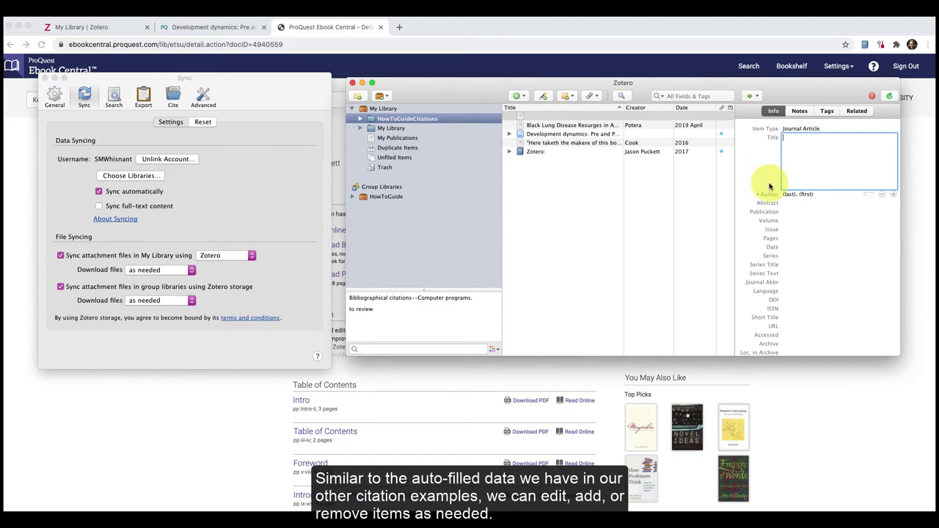
{"action": "scroll", "coordinate": [778, 183], "scroll_direction": "down", "scroll_amount": 1}
{"action": "scroll", "coordinate": [791, 204], "scroll_direction": "up", "scroll_amount": 1}
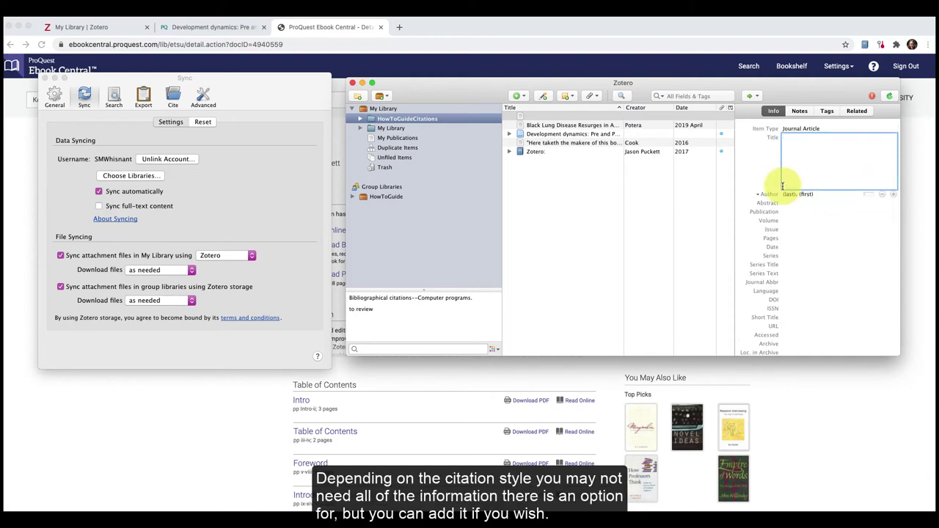
{"action": "scroll", "coordinate": [782, 184], "scroll_direction": "down", "scroll_amount": 2}
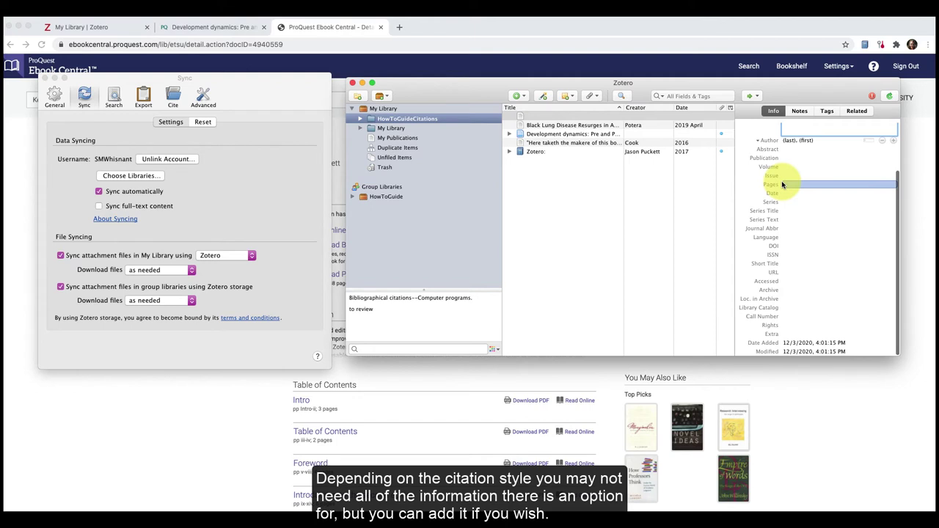
Remove the blank journal article item from the HowToGuideCitations collection
{"action": "left_click", "coordinate": [540, 116]}
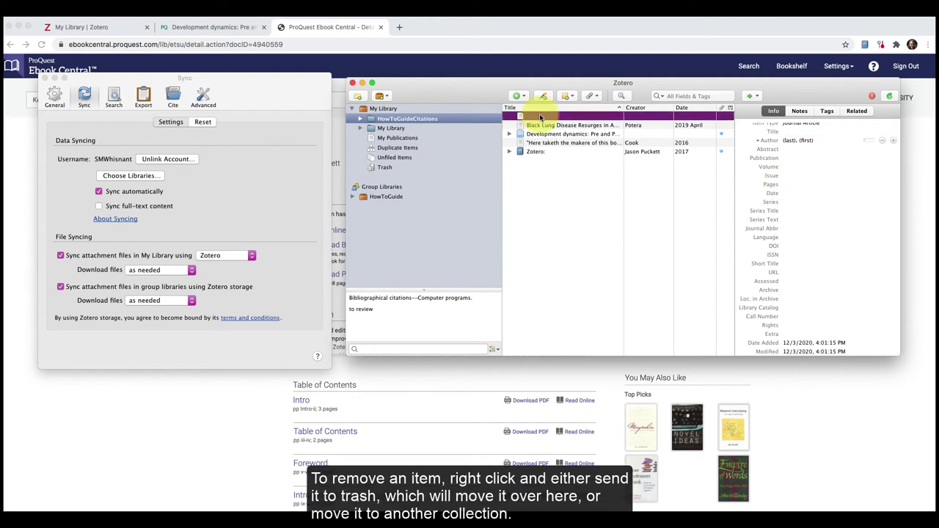
{"action": "right_click", "coordinate": [540, 115]}
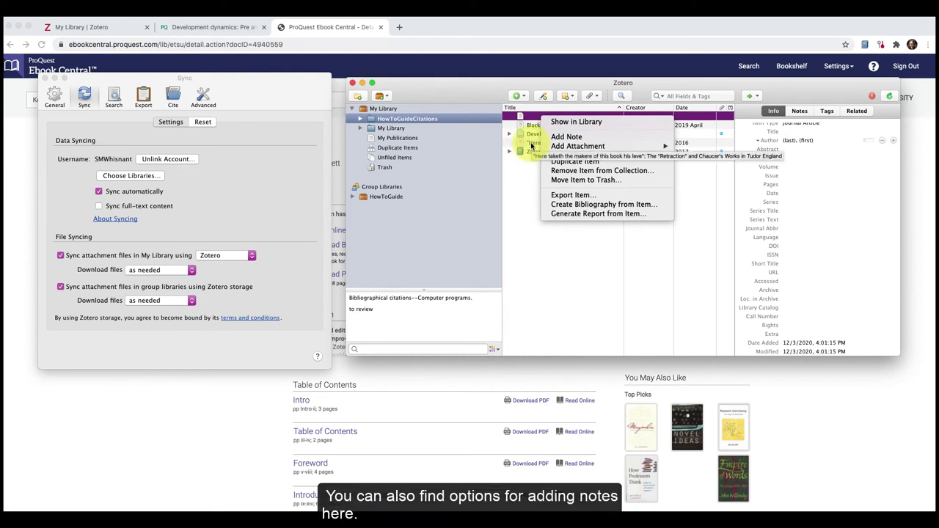
{"action": "left_click", "coordinate": [583, 255]}
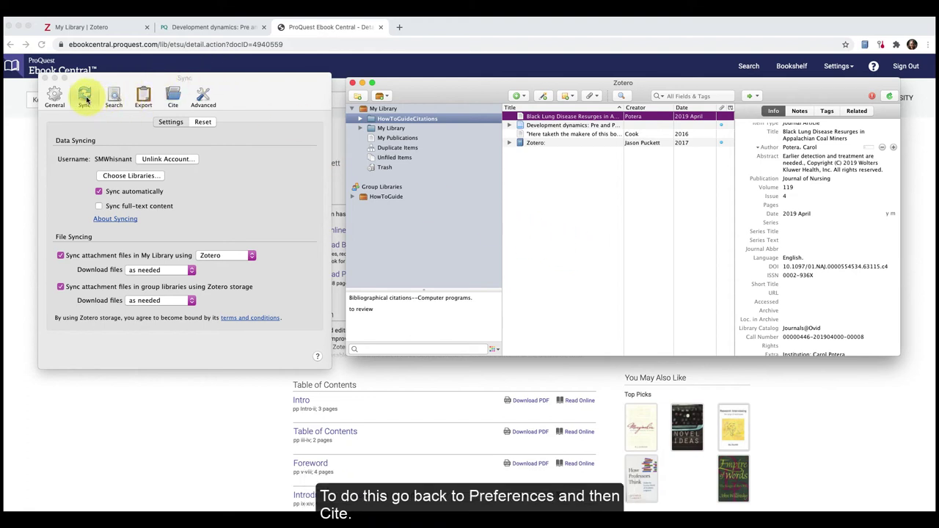
Look through the citation styles available in the Cite preferences
{"action": "left_click", "coordinate": [174, 106]}
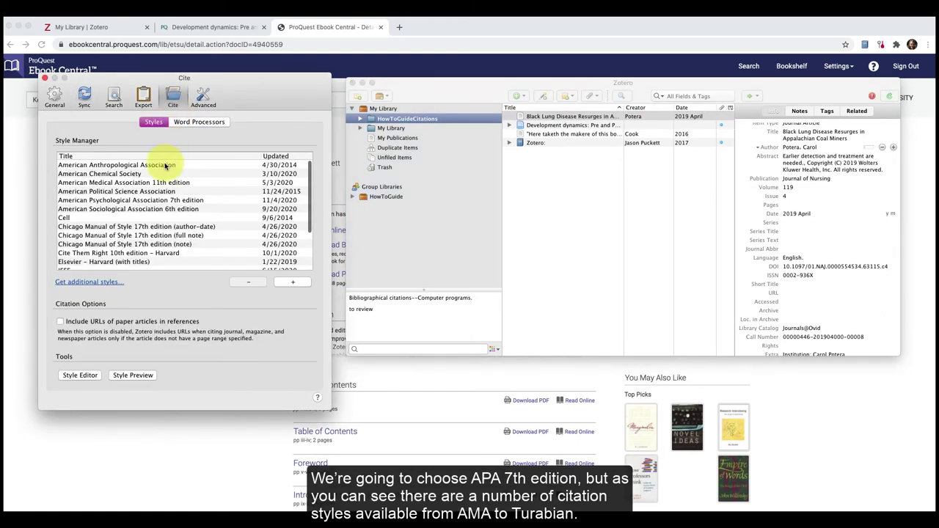
{"action": "scroll", "coordinate": [165, 165], "scroll_direction": "down", "scroll_amount": 5}
{"action": "scroll", "coordinate": [165, 165], "scroll_direction": "up", "scroll_amount": 5}
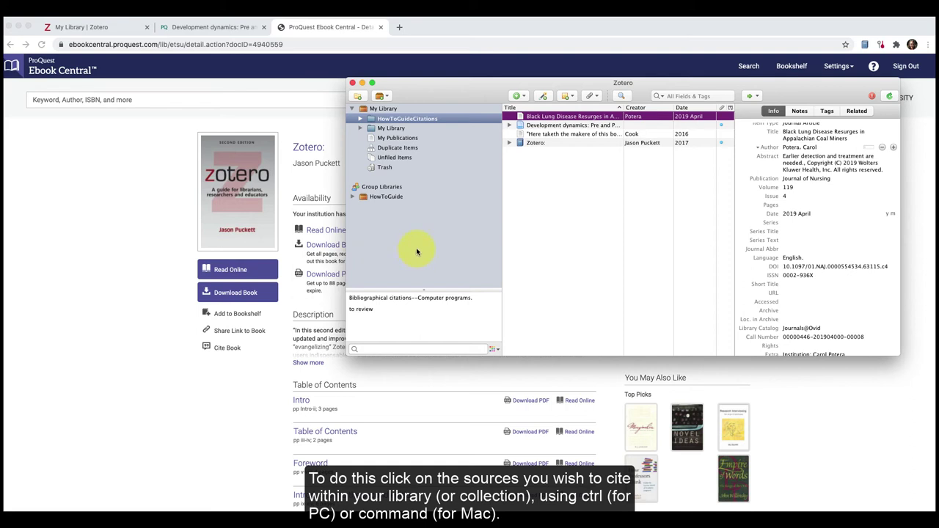
Create a bibliography of all sources in HowToGuideCitations in American Psychological Association (APA) 7th edition style, English (US), and copy it to the clipboard
{"action": "left_click", "coordinate": [543, 143], "text": "shift"}
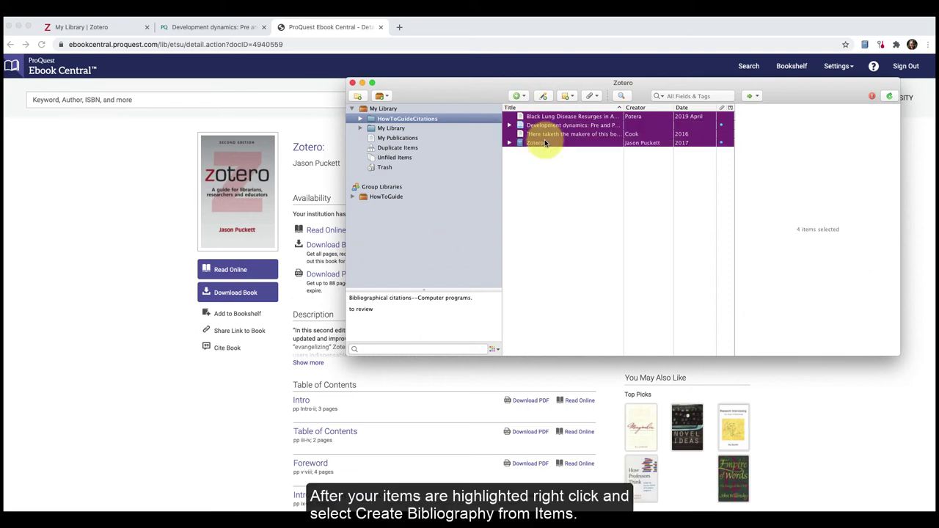
{"action": "right_click", "coordinate": [544, 142]}
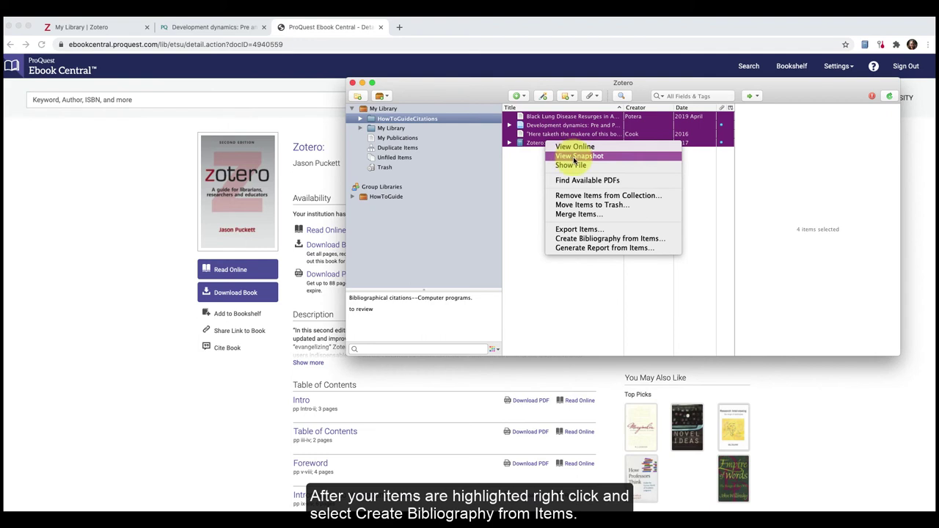
{"action": "left_click", "coordinate": [620, 238]}
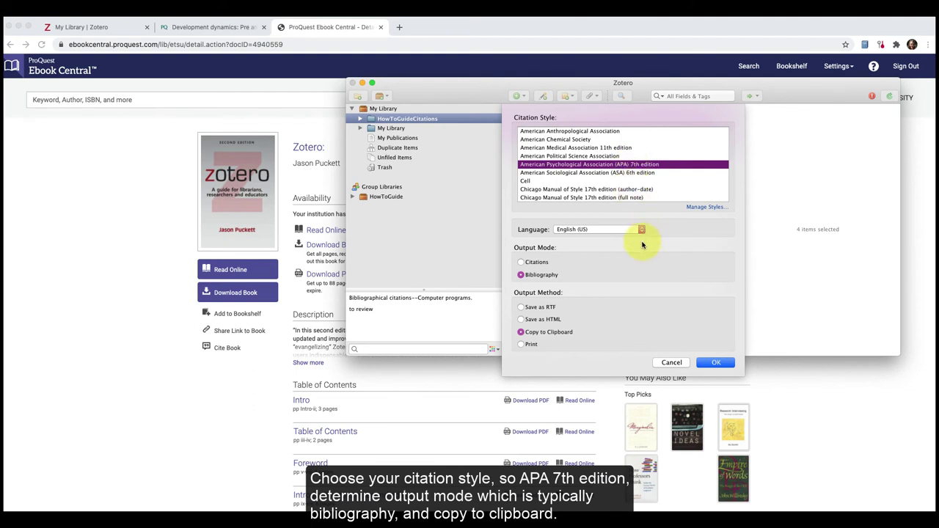
{"action": "left_click", "coordinate": [709, 361]}
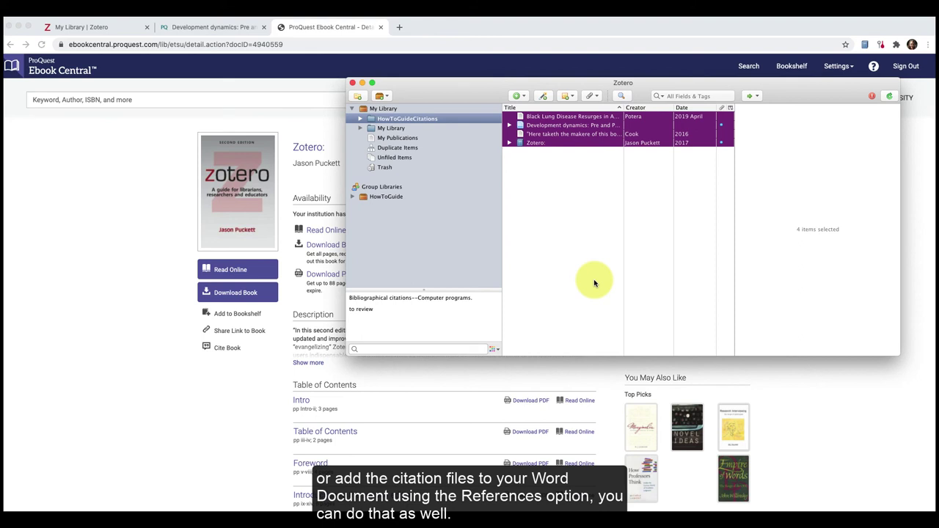
Set up an export of all selected HowToGuideCitations sources in RIS format
{"action": "right_click", "coordinate": [607, 146]}
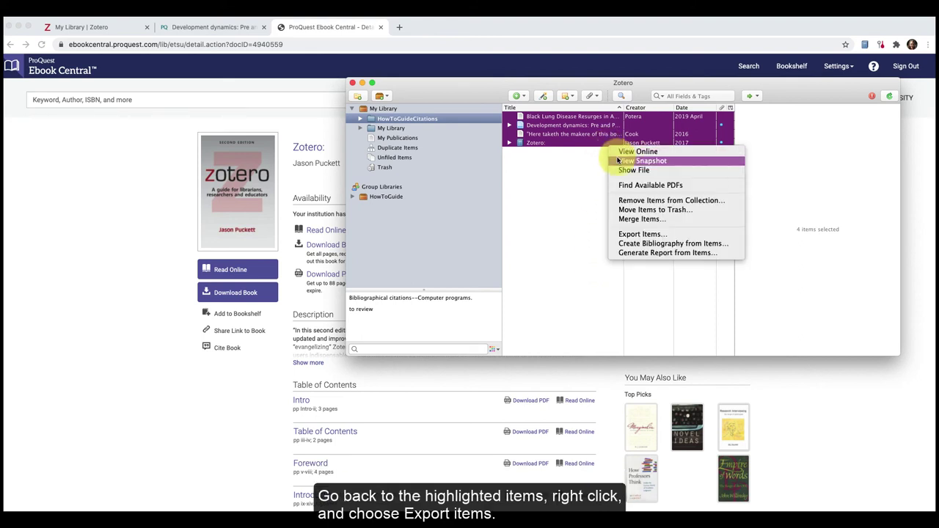
{"action": "left_click", "coordinate": [642, 234]}
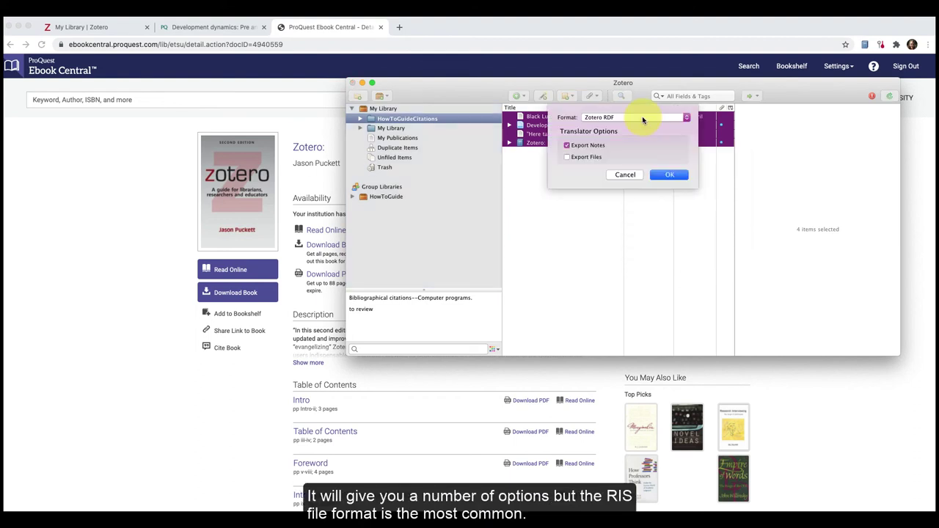
{"action": "left_click", "coordinate": [642, 120]}
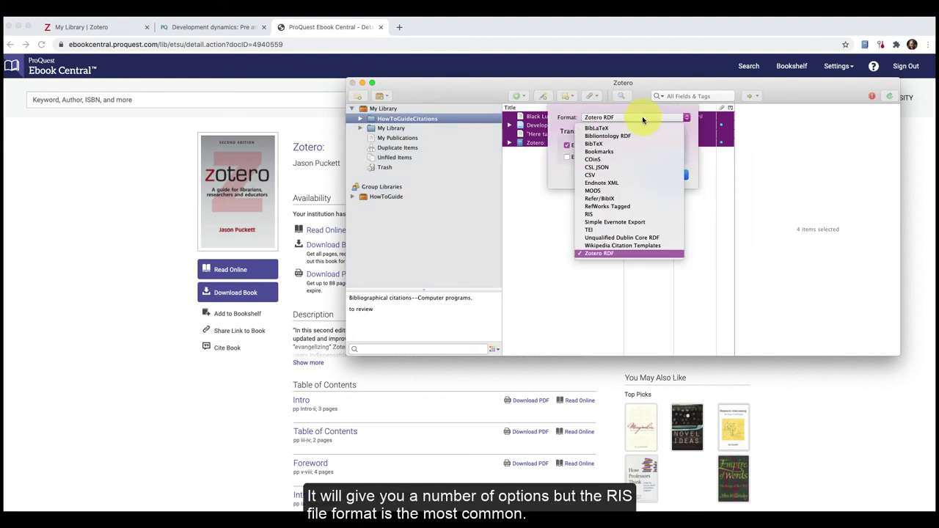
{"action": "left_click", "coordinate": [622, 165]}
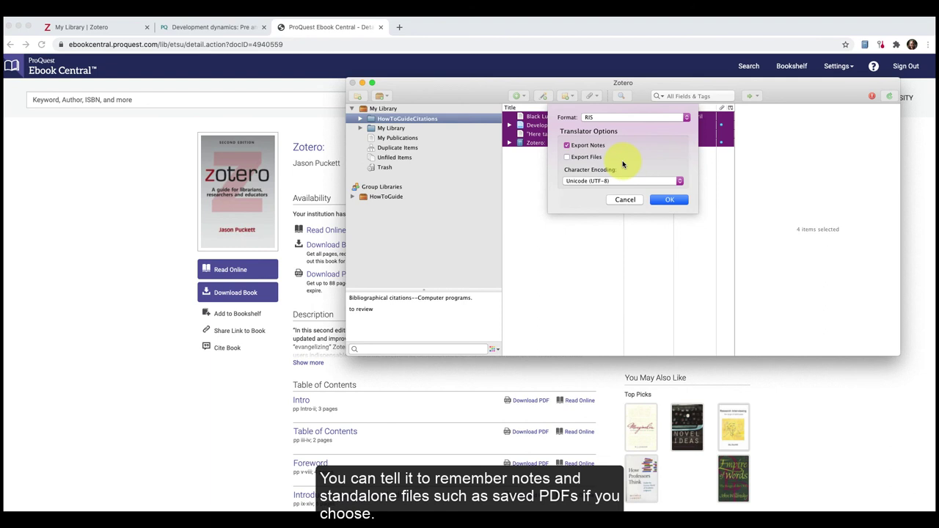